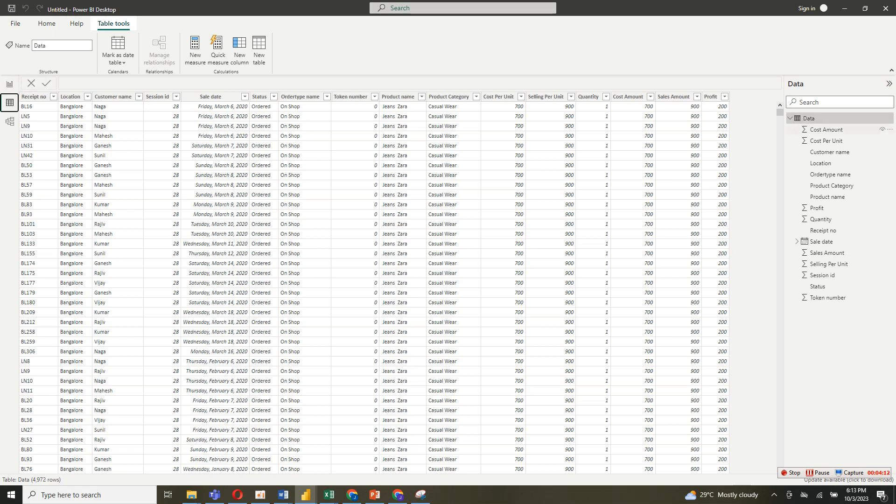
# Step: Add a calculated column named Product to the Data table
pyautogui.rightClick(809, 118)
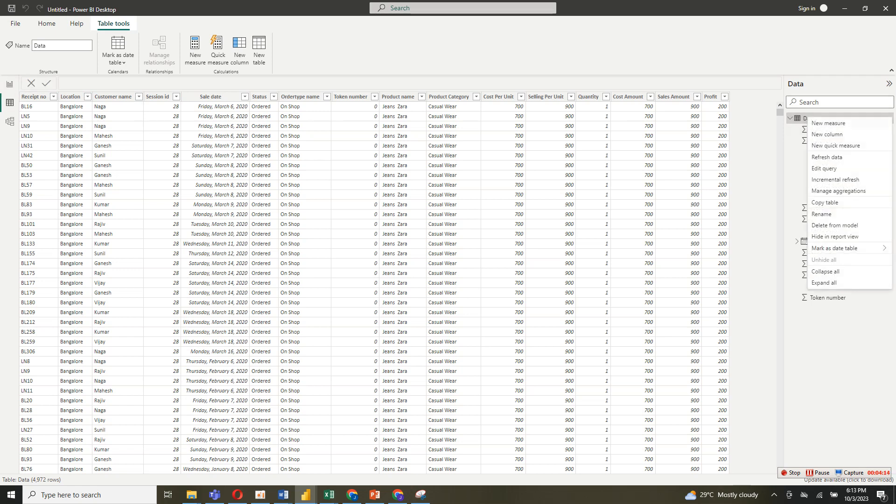
pyautogui.click(827, 135)
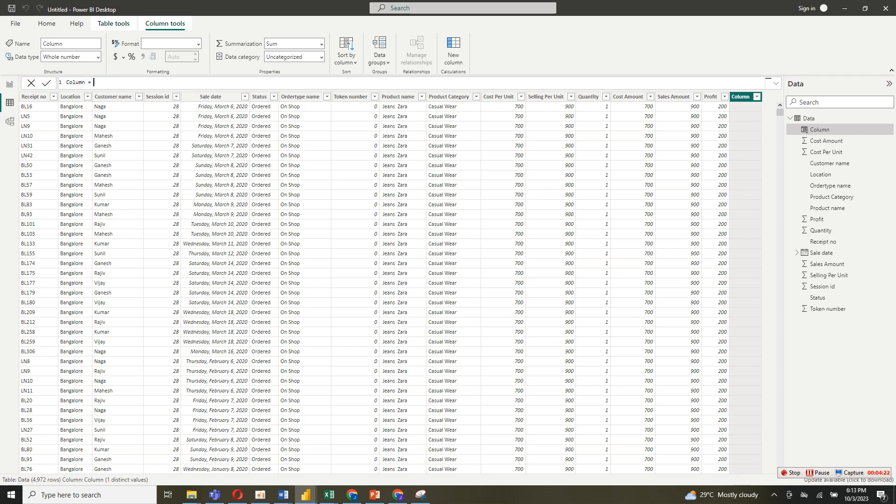
pyautogui.press('BackSpace')
pyautogui.press('BackSpace')
pyautogui.press('BackSpace')
pyautogui.press('BackSpace')
pyautogui.press('BackSpace')
pyautogui.press('BackSpace')
pyautogui.press('BackSpace')
pyautogui.press('BackSpace')
pyautogui.press('BackSpace')
pyautogui.write('P')
pyautogui.press('BackSpace')
pyautogui.write('Product =')
# Step: Define the Product column as Data[Product name] & " " & Data[Product Category]
pyautogui.write('pro')
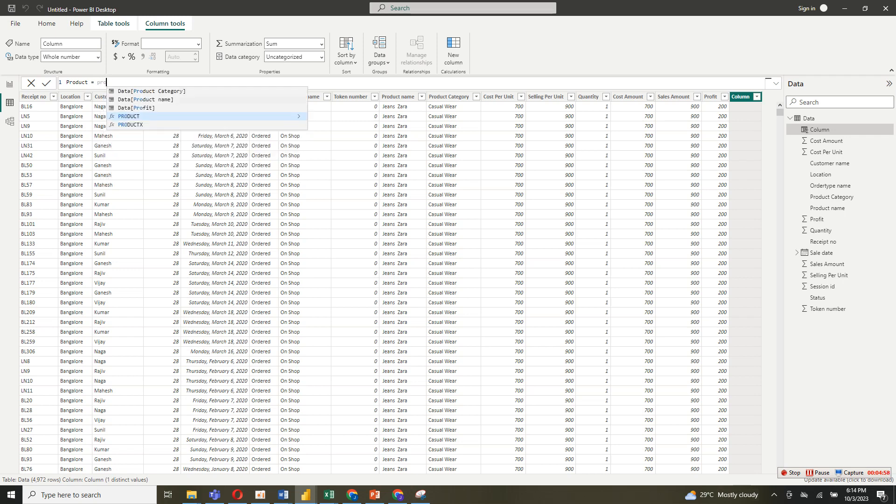
pyautogui.click(161, 100)
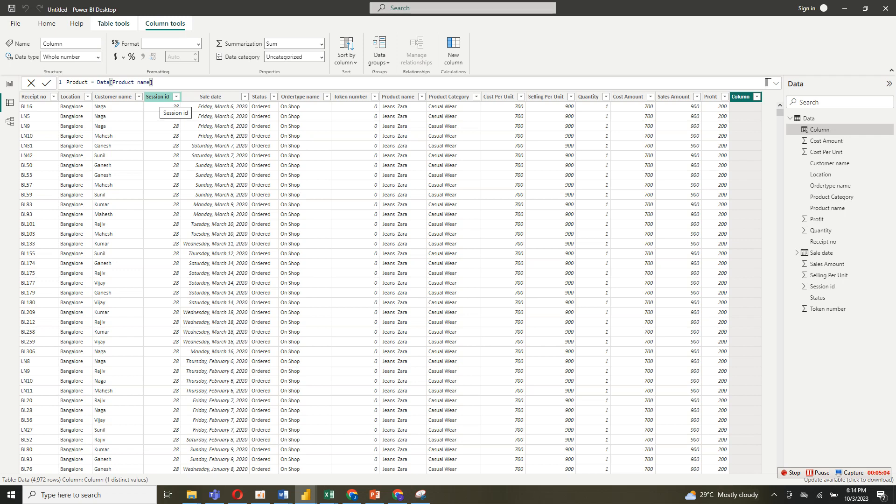
pyautogui.write('&')
pyautogui.write('" " &')
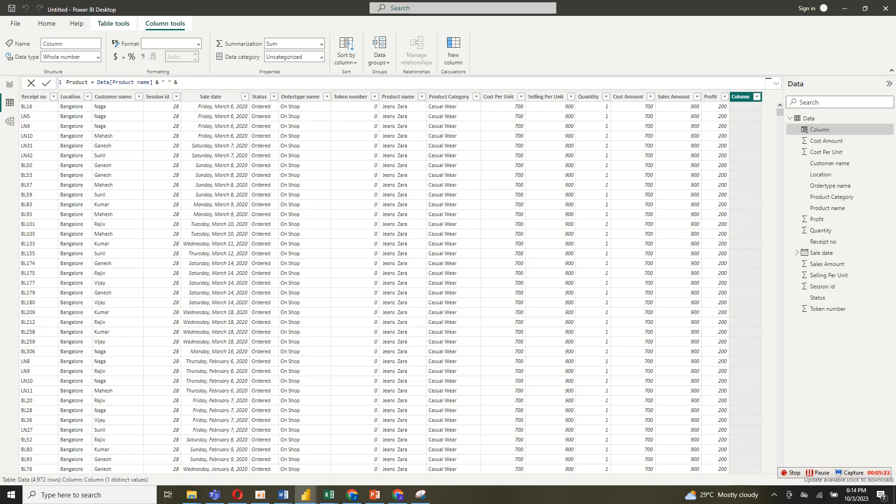
pyautogui.write('proc')
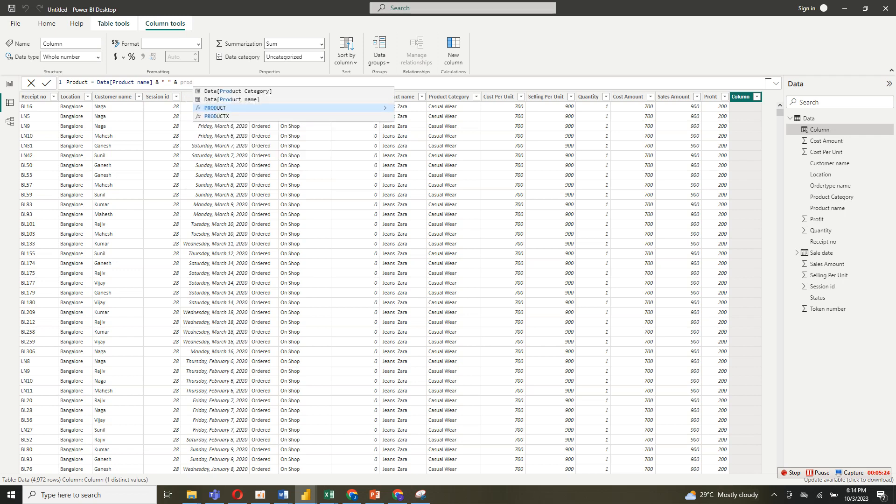
pyautogui.click(233, 92)
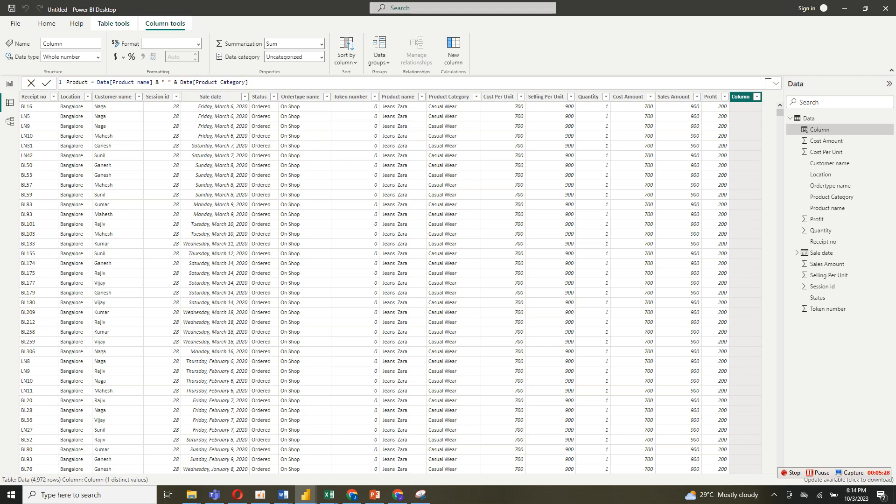
pyautogui.press('Return')
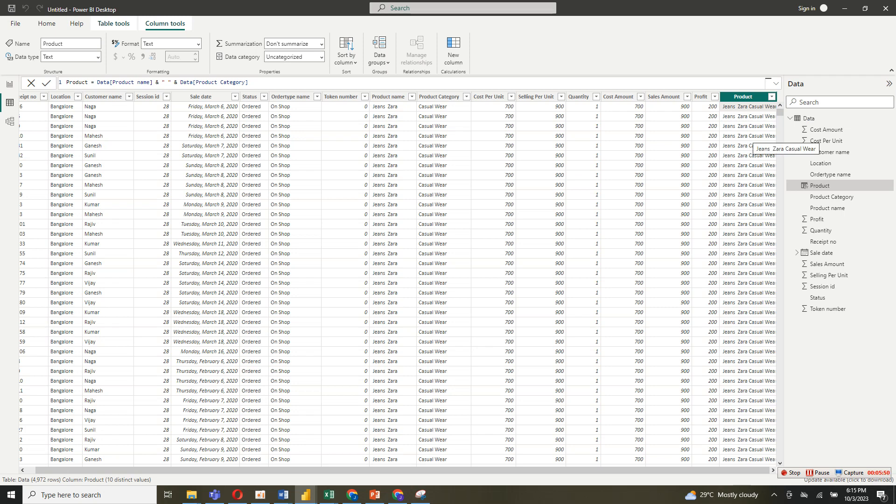
# Step: Switch to the report view and start a new measure named Total in the Data table
pyautogui.click(10, 84)
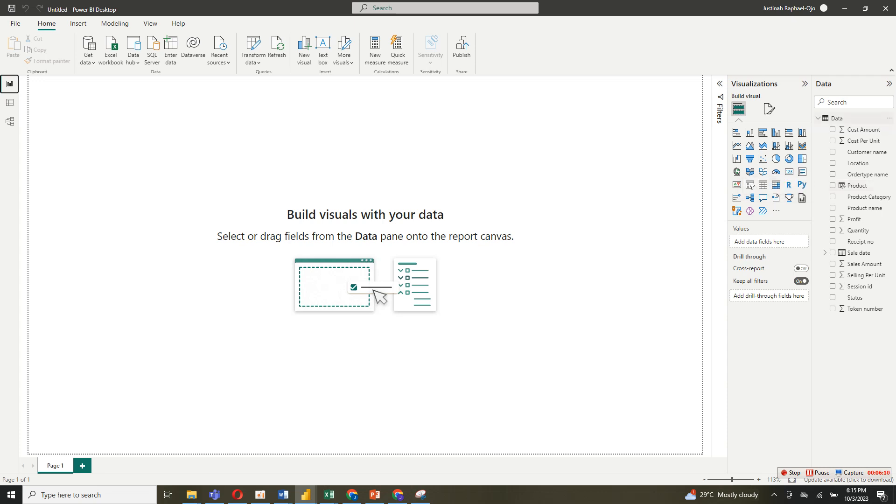
pyautogui.rightClick(835, 119)
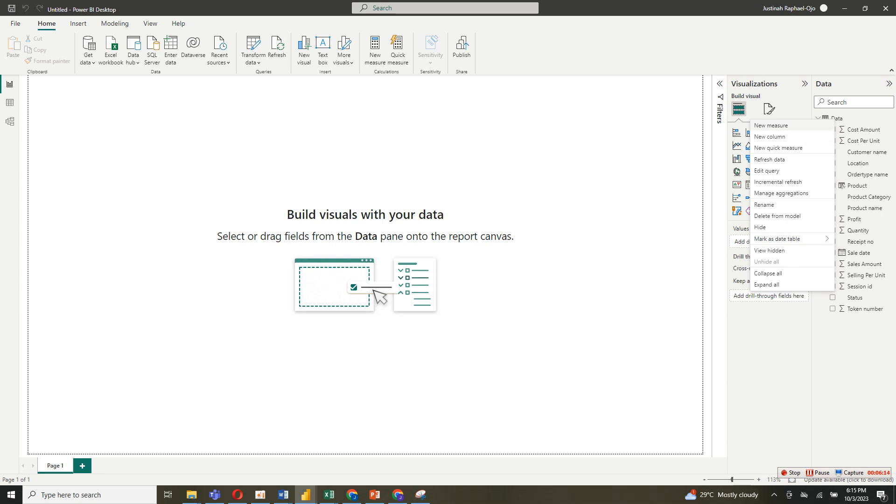
pyautogui.click(786, 125)
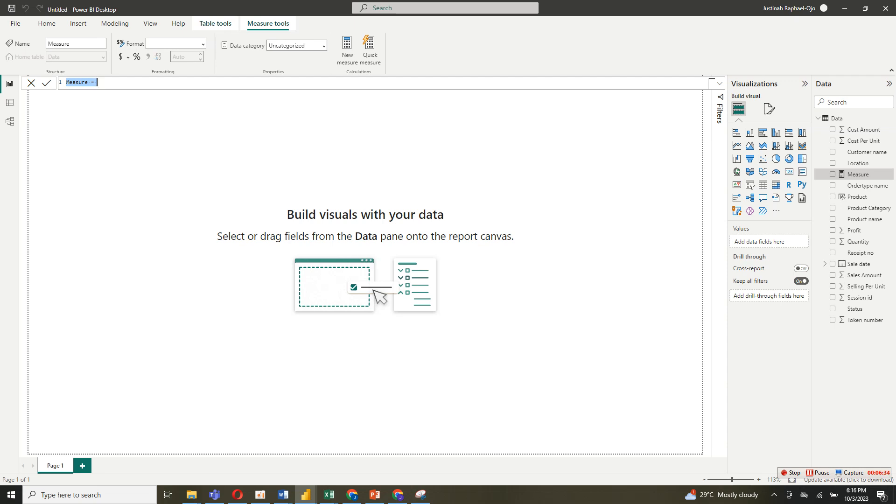
pyautogui.write('t')
pyautogui.write('Total')
# Step: Define the Total measure as the SUM of Data[Sales Amount]
pyautogui.write('sum')
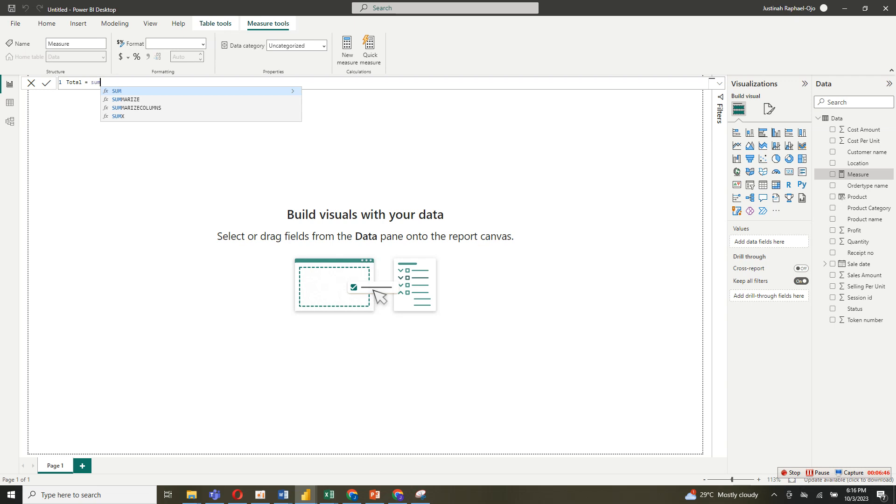
pyautogui.press('Tab')
pyautogui.write('Data')
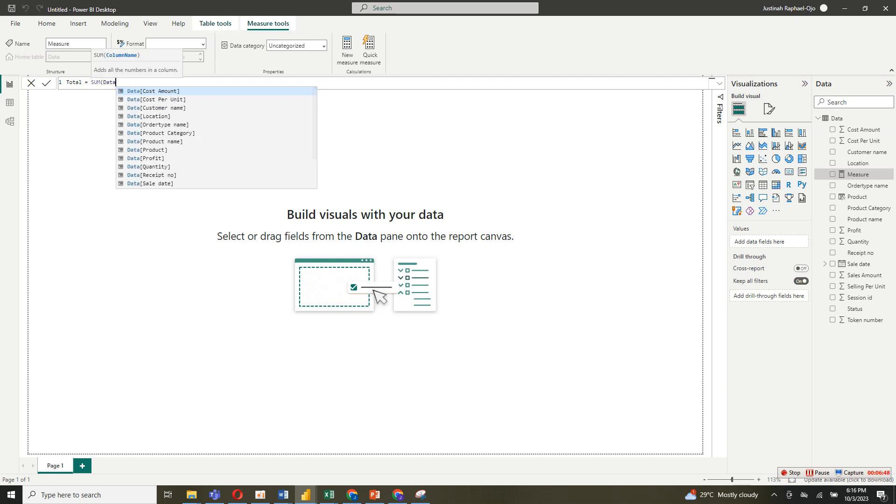
pyautogui.press('BackSpace')
pyautogui.press('BackSpace')
pyautogui.press('BackSpace')
pyautogui.press('BackSpace')
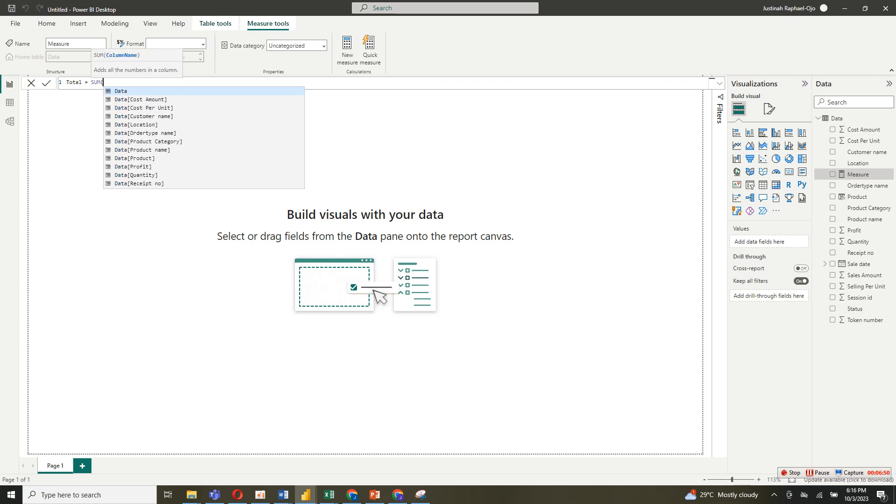
pyautogui.write('sal')
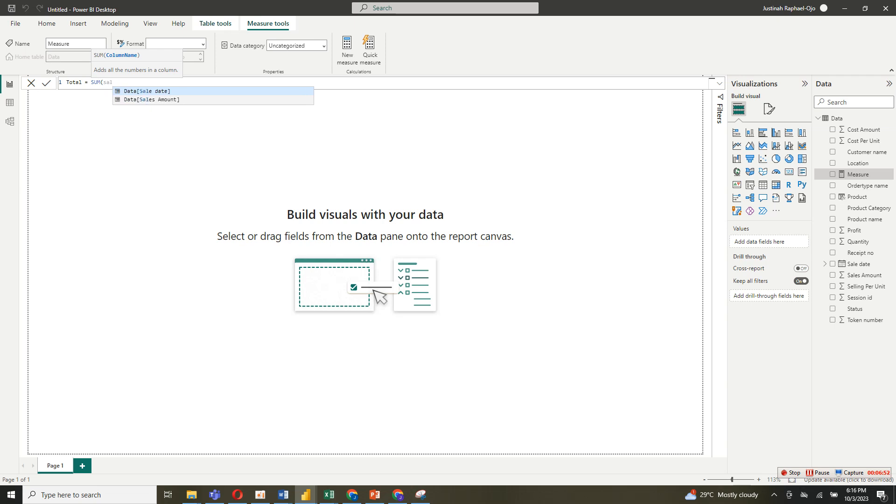
pyautogui.press('Down')
pyautogui.press('Tab')
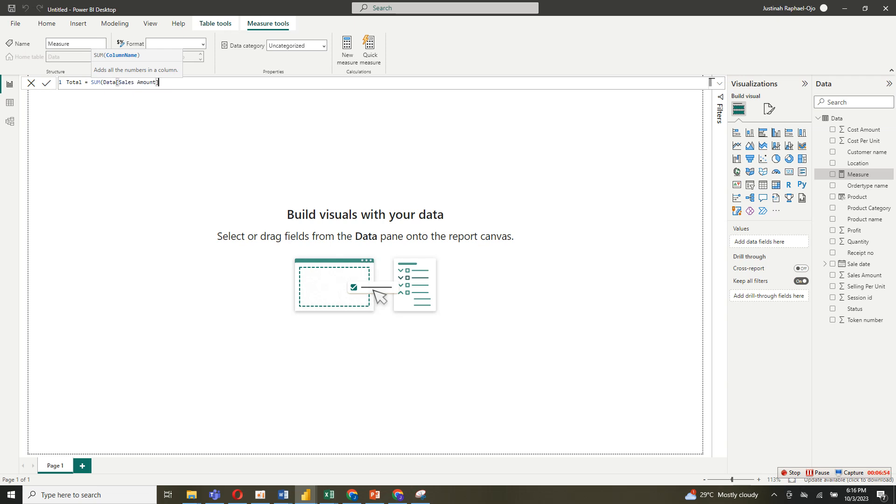
# Step: Commit the Total measure and remove the stray Q&A visual from the report page
pyautogui.doubleClick(171, 120)
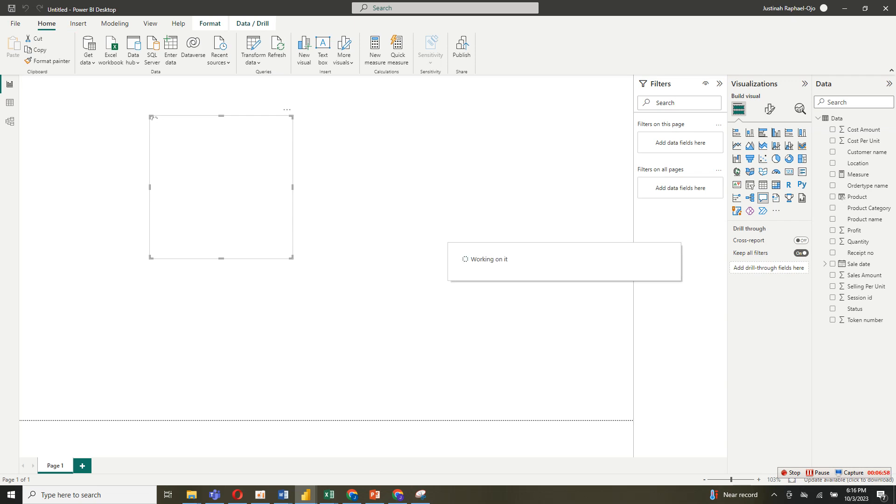
pyautogui.click(287, 110)
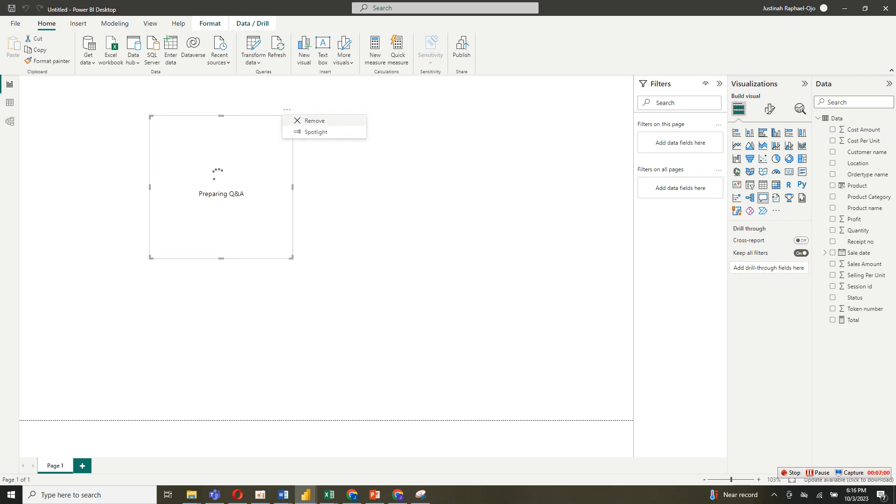
pyautogui.click(312, 121)
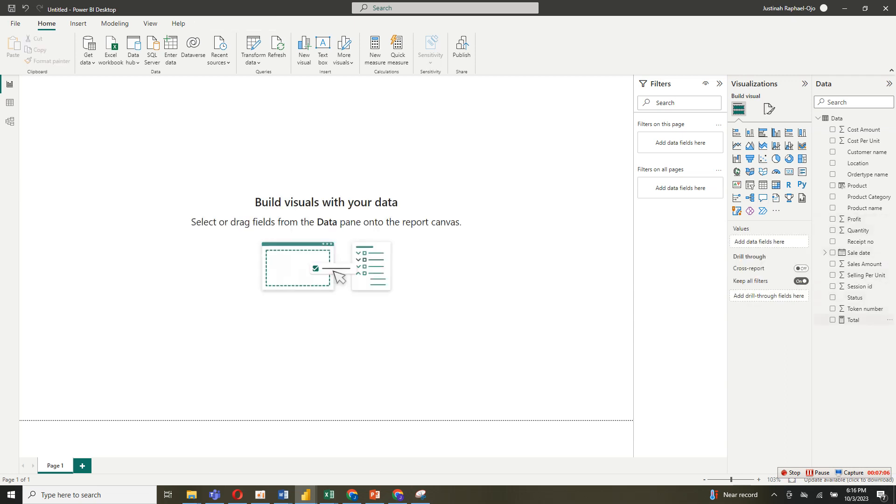
# Step: Rename the Total measure to Total sales in its formula
pyautogui.click(854, 320)
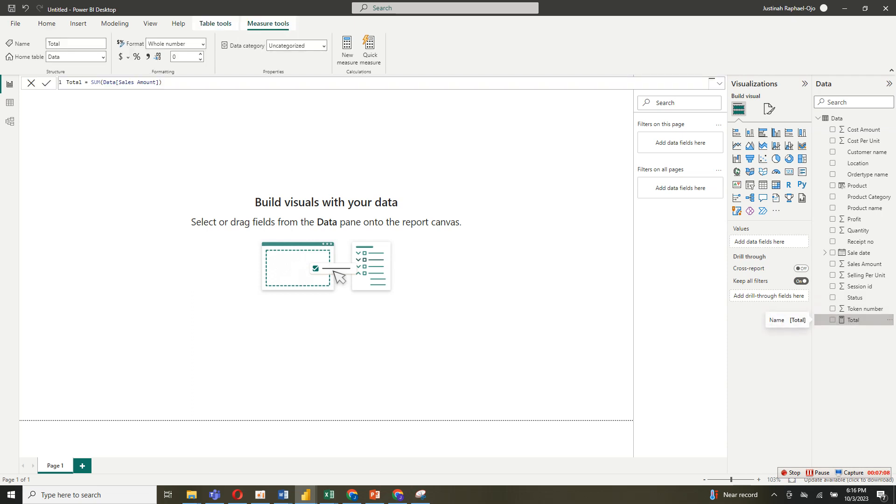
pyautogui.click(82, 82)
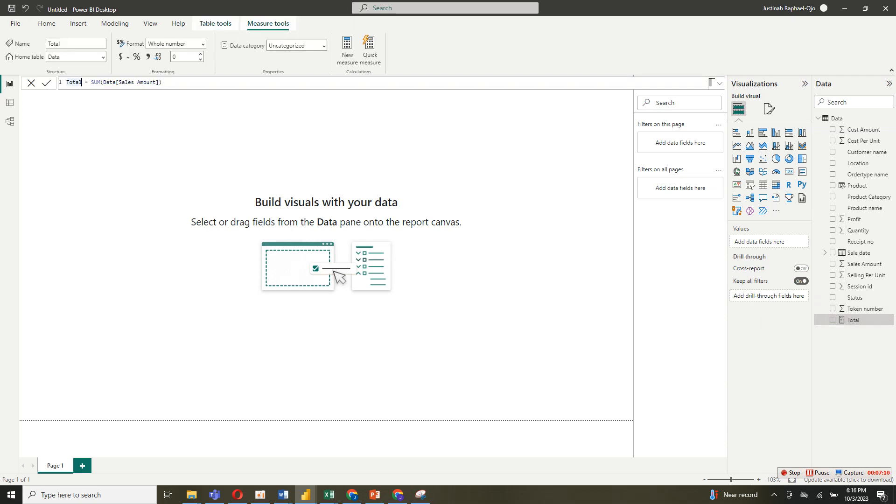
pyautogui.write('sales')
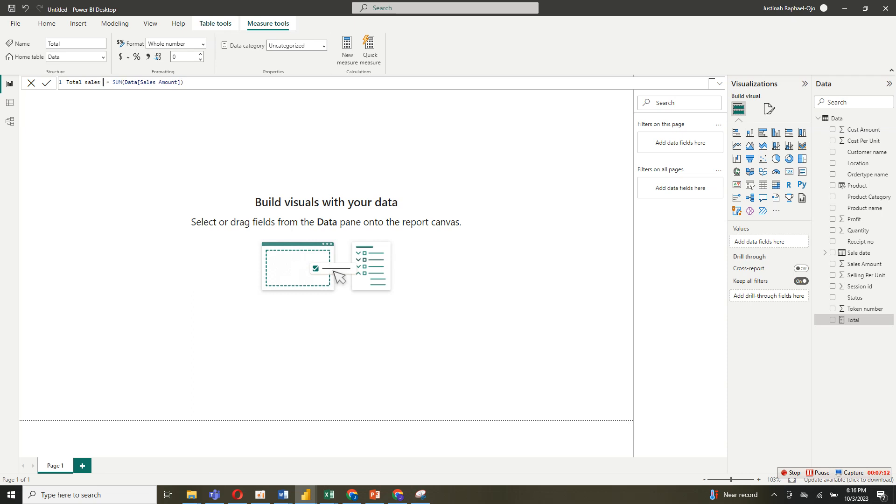
pyautogui.press('Return')
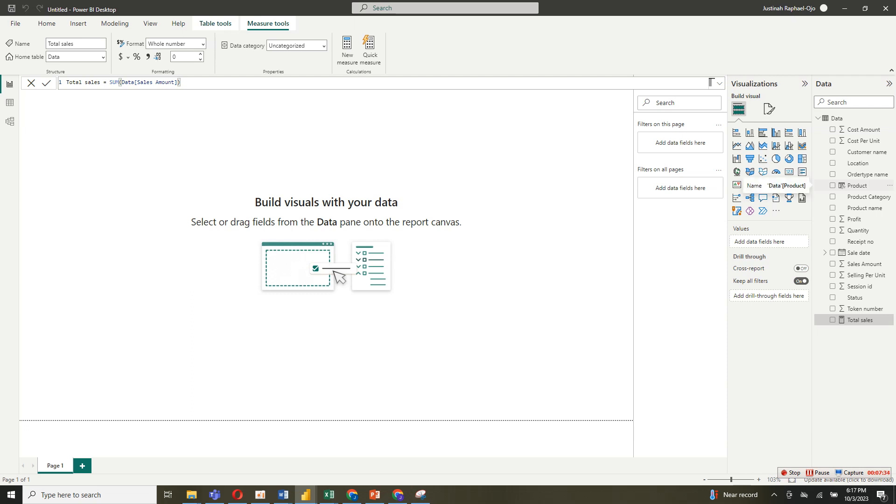
# Step: Review the Product calculated column's formula and compare it with the Total sales measure
pyautogui.click(858, 185)
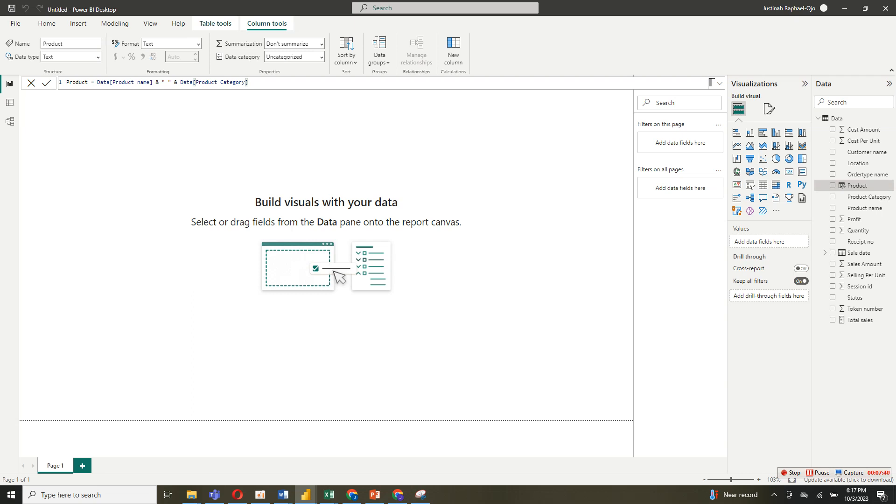
pyautogui.click(860, 320)
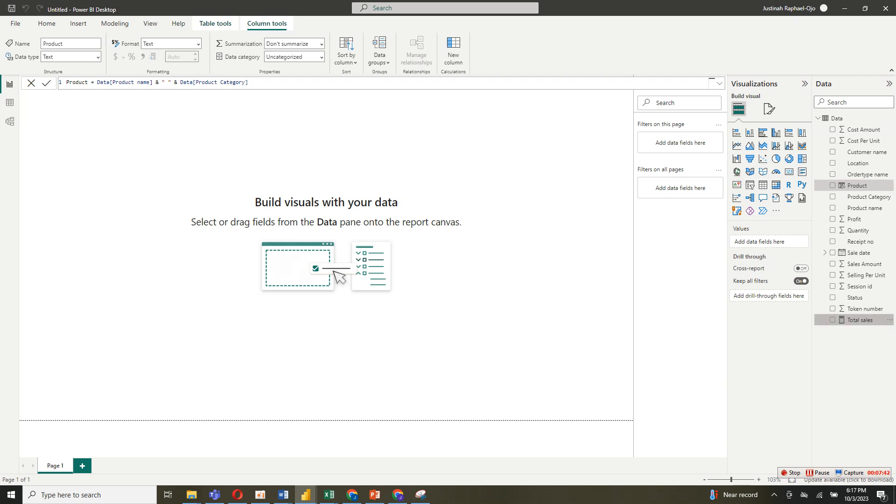